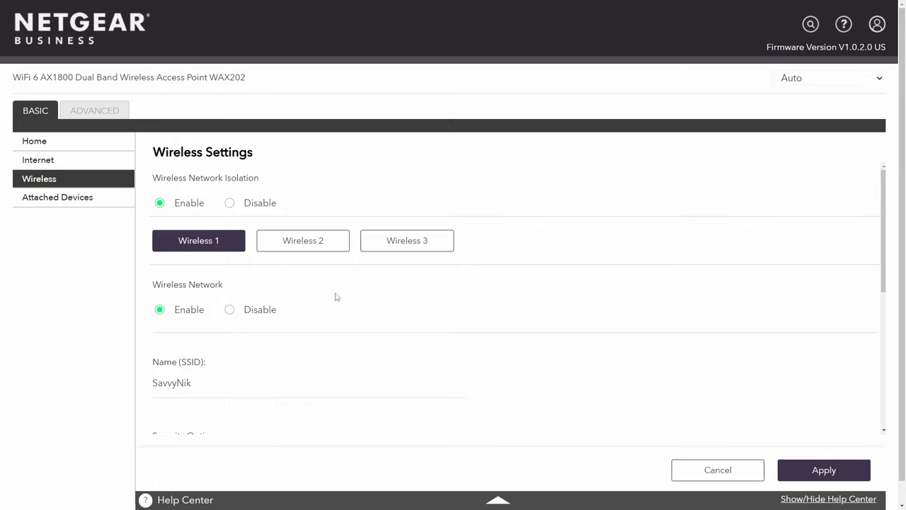
- Change the Wireless 1 network name (SSID) to WIFI SAVVY
{"action": "scroll", "coordinate": [337, 297], "scroll_direction": "down", "scroll_amount": 1}
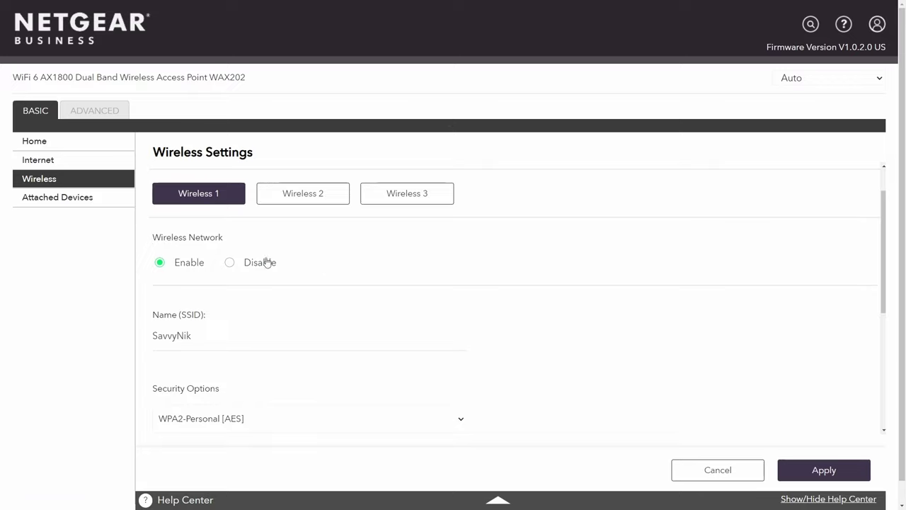
{"action": "scroll", "coordinate": [325, 268], "scroll_direction": "down", "scroll_amount": 1}
{"action": "scroll", "coordinate": [323, 267], "scroll_direction": "down", "scroll_amount": 2}
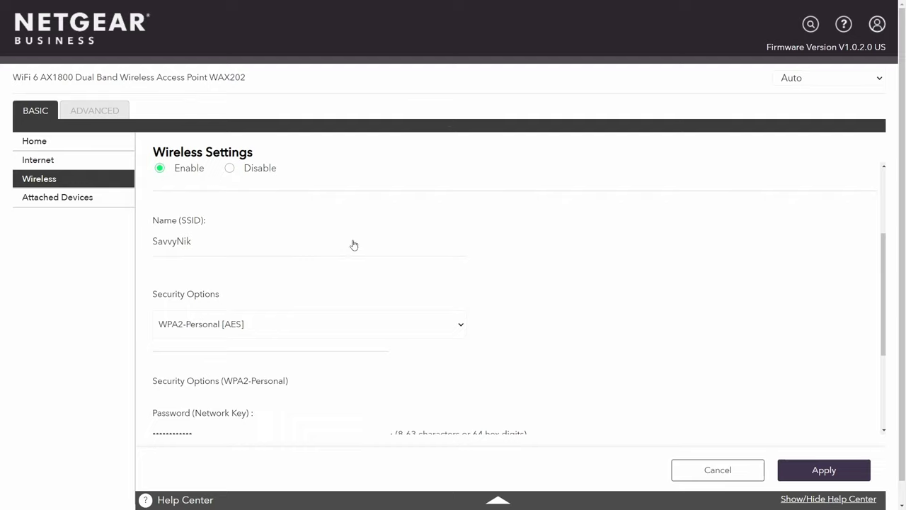
{"action": "left_click", "coordinate": [216, 249]}
{"action": "key", "text": "BackSpace"}
{"action": "key", "text": "BackSpace"}
{"action": "key", "text": "BackSpace"}
{"action": "key", "text": "BackSpace"}
{"action": "key", "text": "BackSpace"}
{"action": "key", "text": "BackSpace"}
{"action": "key", "text": "BackSpace"}
{"action": "key", "text": "BackSpace"}
{"action": "type", "text": "WIFI SAVVY"}
- Examine the security options available for the Wireless 1 network, including the WPA2, WPA/WPA2 Enterprise and WPA3 modes
{"action": "scroll", "coordinate": [572, 311], "scroll_direction": "down", "scroll_amount": 1}
{"action": "left_click", "coordinate": [461, 276]}
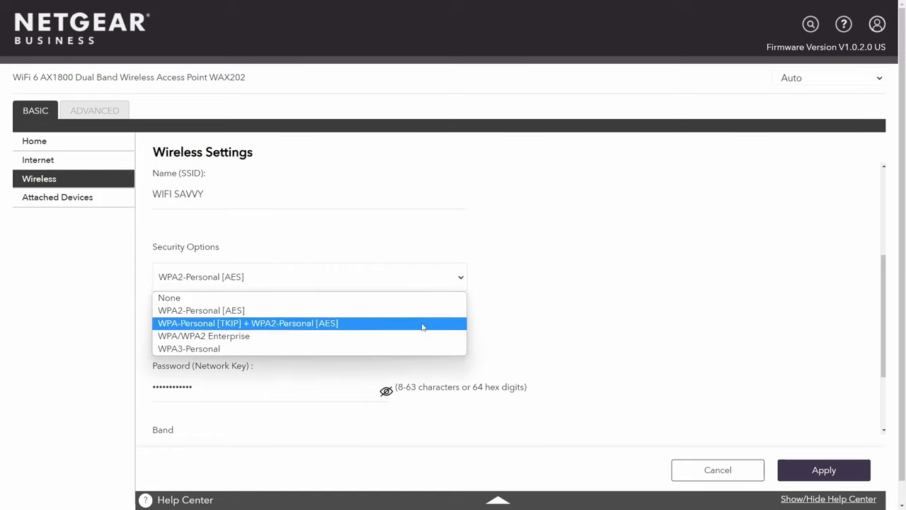
{"action": "left_click", "coordinate": [530, 293]}
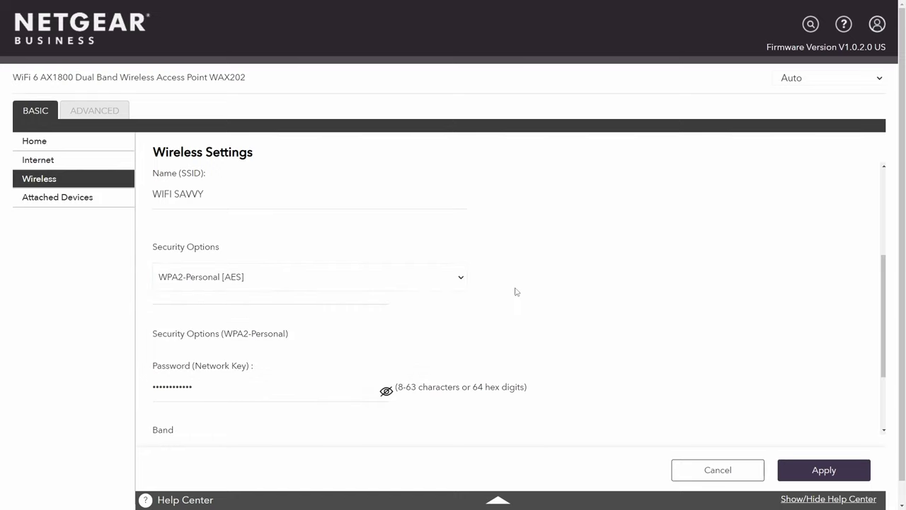
{"action": "left_click", "coordinate": [466, 281]}
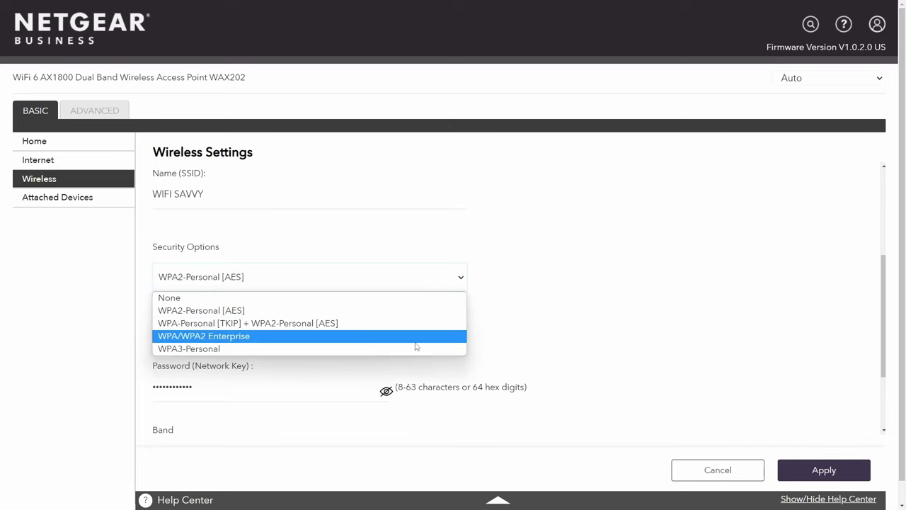
{"action": "left_click", "coordinate": [520, 315]}
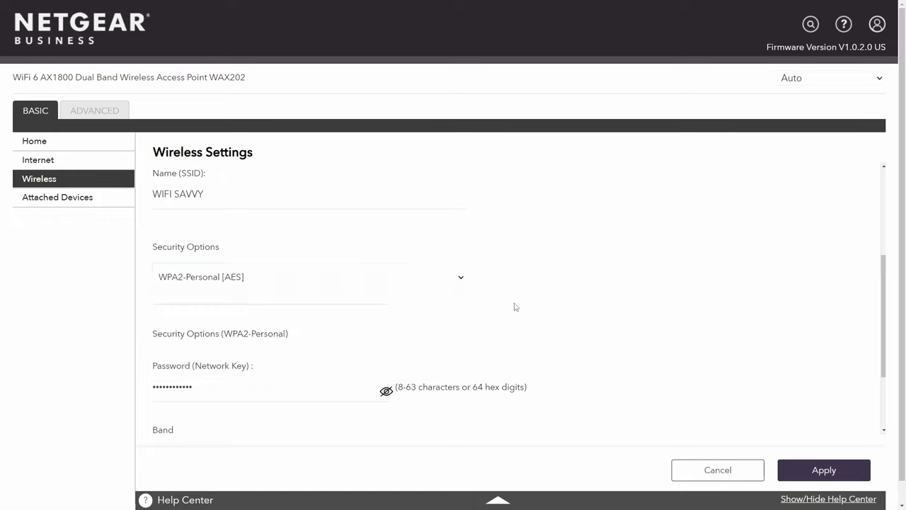
- Review the Wireless 1 settings, including the network key, band, SSID broadcast, network name and security mode
{"action": "scroll", "coordinate": [517, 308], "scroll_direction": "down", "scroll_amount": 2}
{"action": "left_click", "coordinate": [283, 306]}
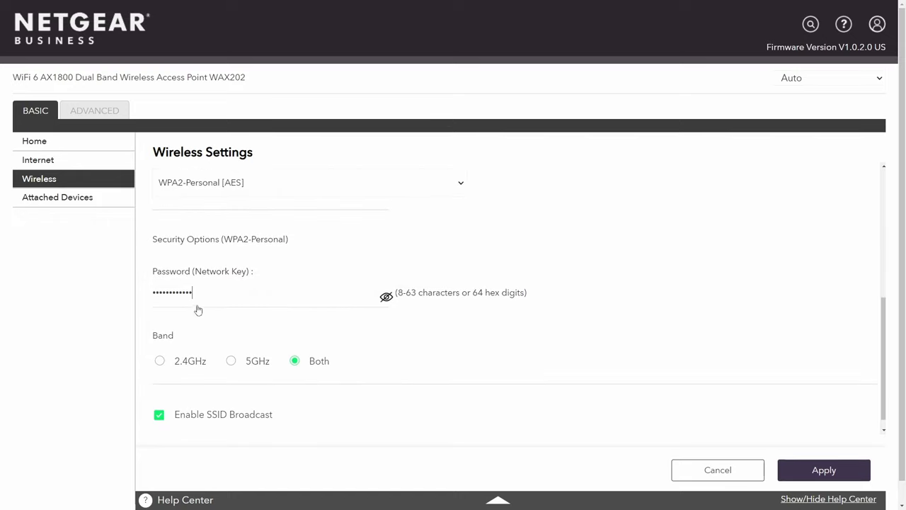
{"action": "scroll", "coordinate": [278, 304], "scroll_direction": "down", "scroll_amount": 1}
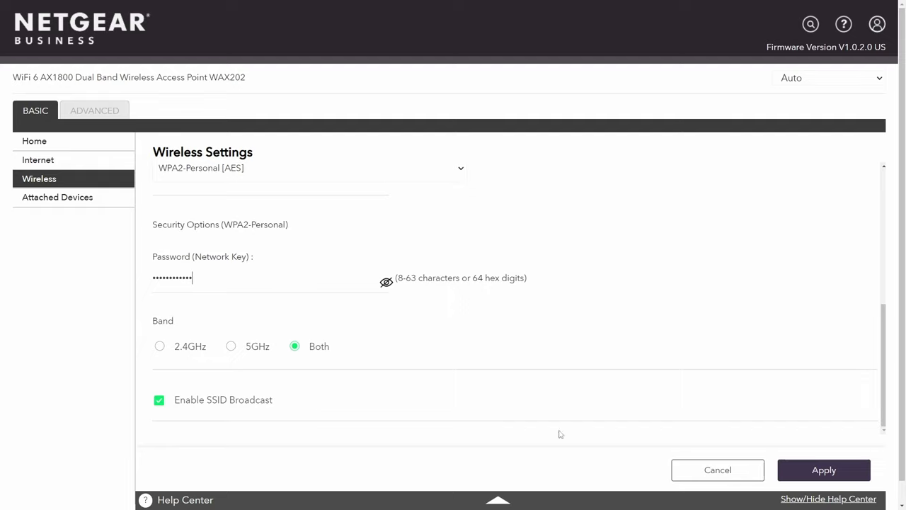
{"action": "scroll", "coordinate": [529, 420], "scroll_direction": "up", "scroll_amount": 1}
{"action": "scroll", "coordinate": [529, 420], "scroll_direction": "up", "scroll_amount": 5}
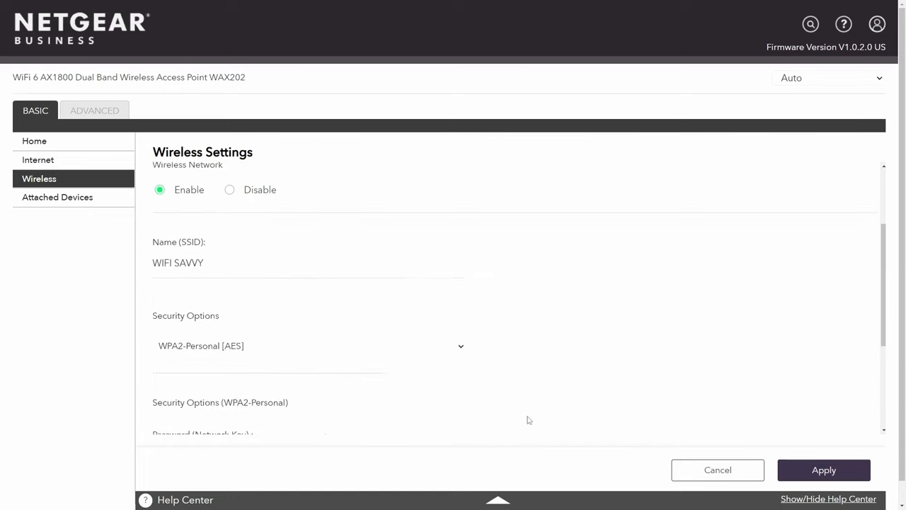
{"action": "scroll", "coordinate": [376, 339], "scroll_direction": "down", "scroll_amount": 5}
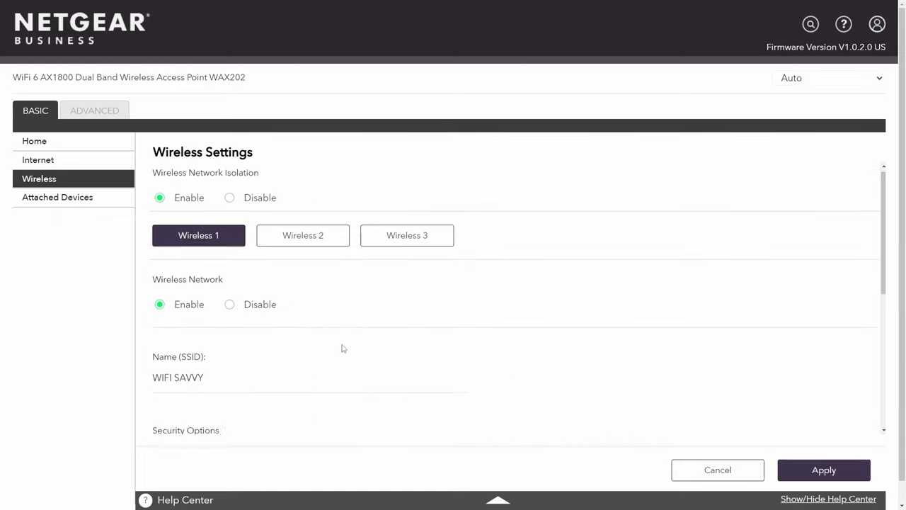
{"action": "scroll", "coordinate": [284, 336], "scroll_direction": "down", "scroll_amount": 2}
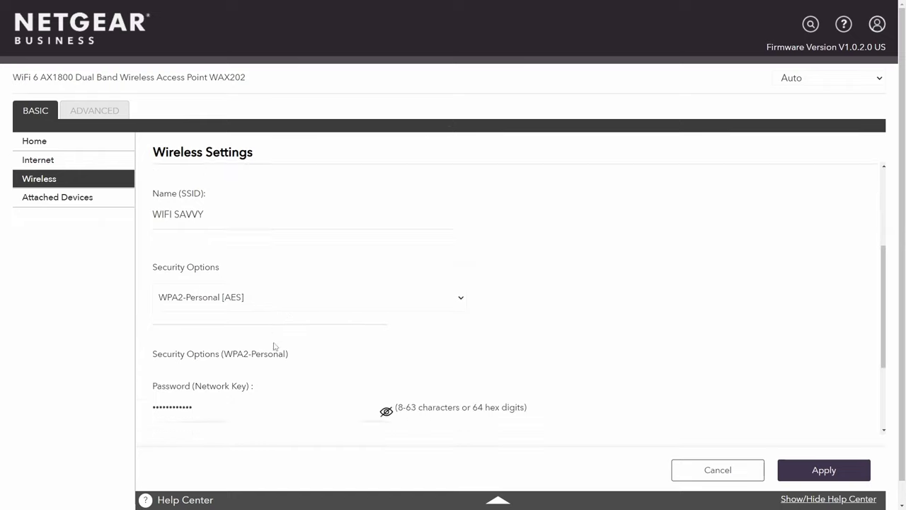
{"action": "scroll", "coordinate": [192, 269], "scroll_direction": "up", "scroll_amount": 2}
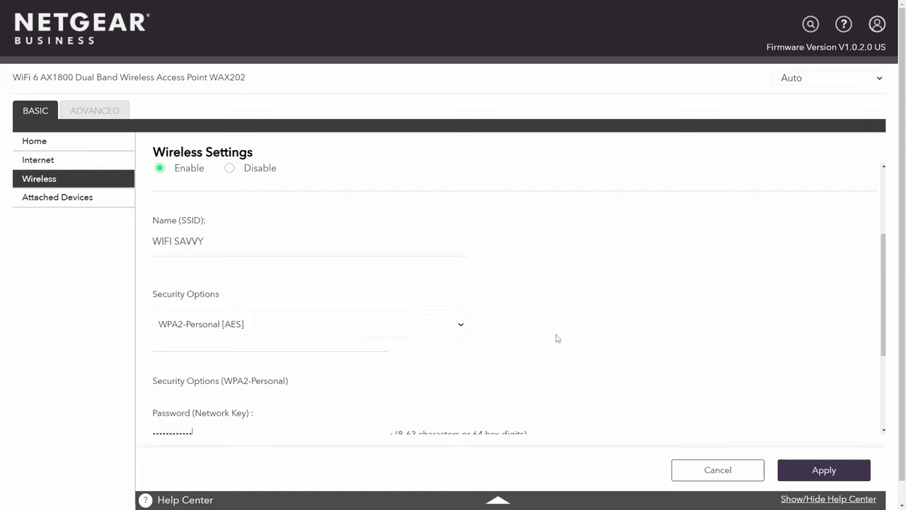
{"action": "scroll", "coordinate": [214, 248], "scroll_direction": "up", "scroll_amount": 2}
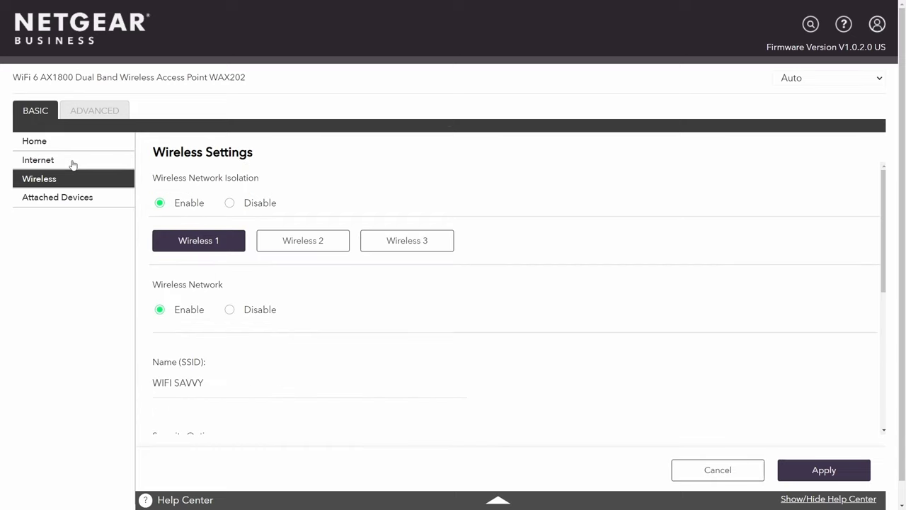
- Open the access point's advanced Firmware Update page and check the internet for a new version
{"action": "left_click", "coordinate": [82, 141]}
{"action": "left_click", "coordinate": [103, 111]}
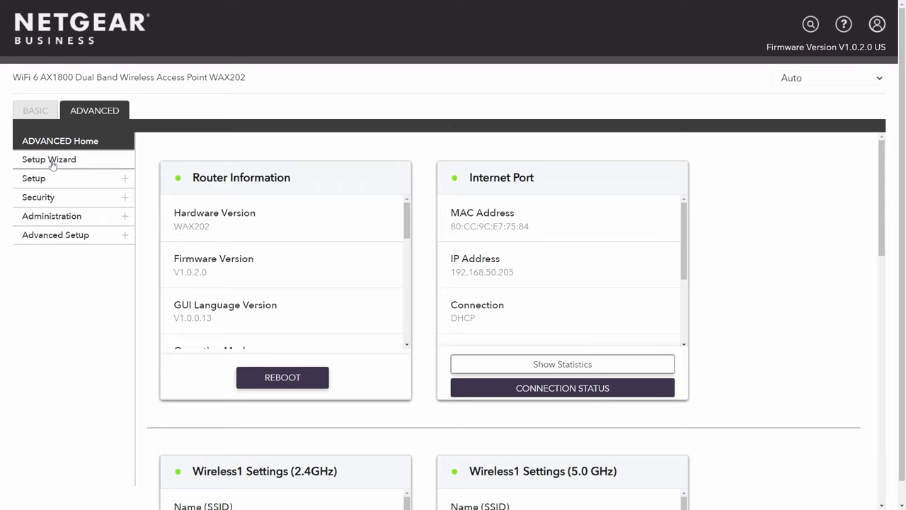
{"action": "left_click", "coordinate": [65, 180]}
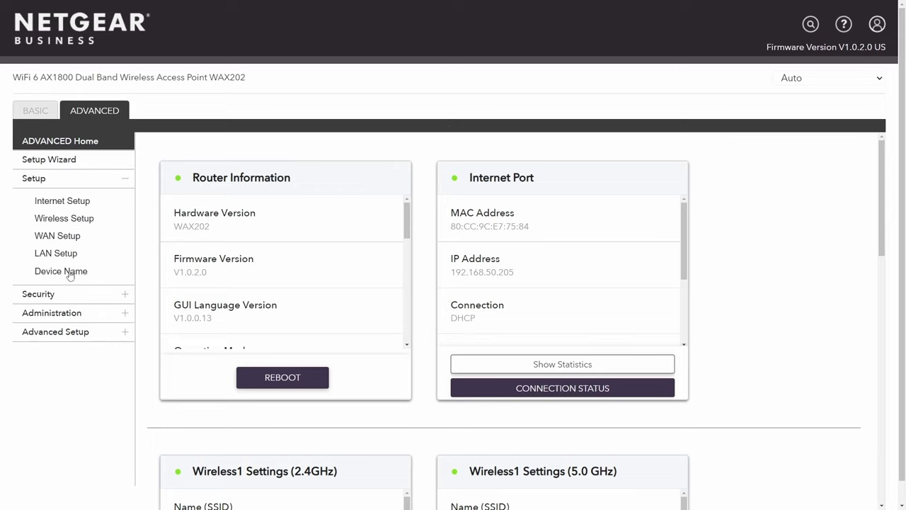
{"action": "left_click", "coordinate": [63, 333]}
{"action": "left_click", "coordinate": [71, 216]}
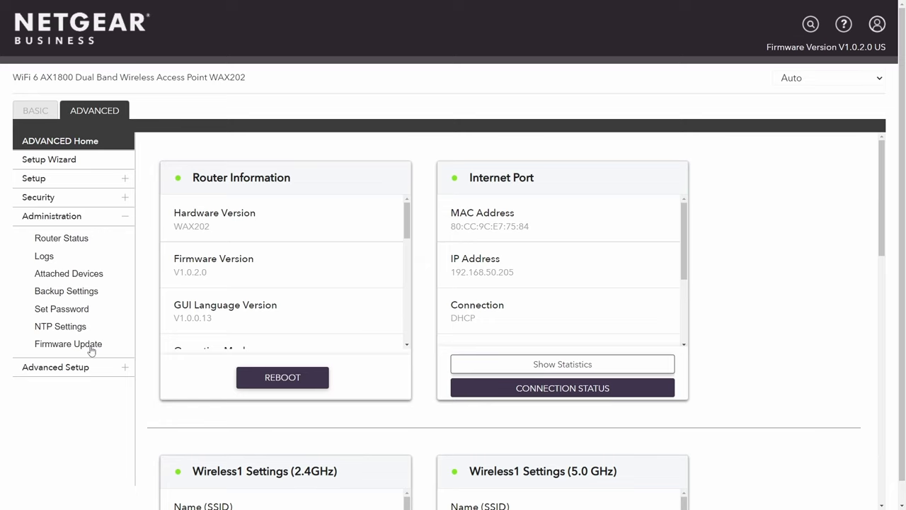
{"action": "left_click", "coordinate": [91, 347]}
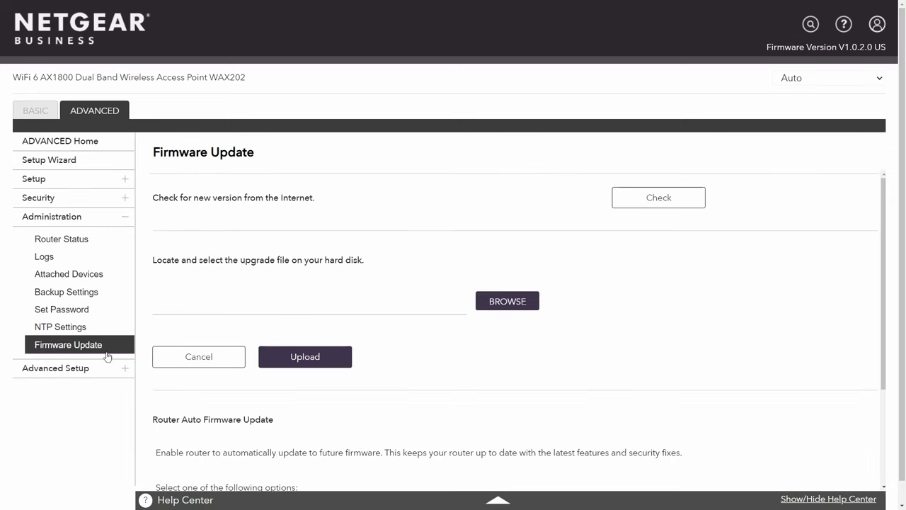
{"action": "left_click", "coordinate": [646, 206]}
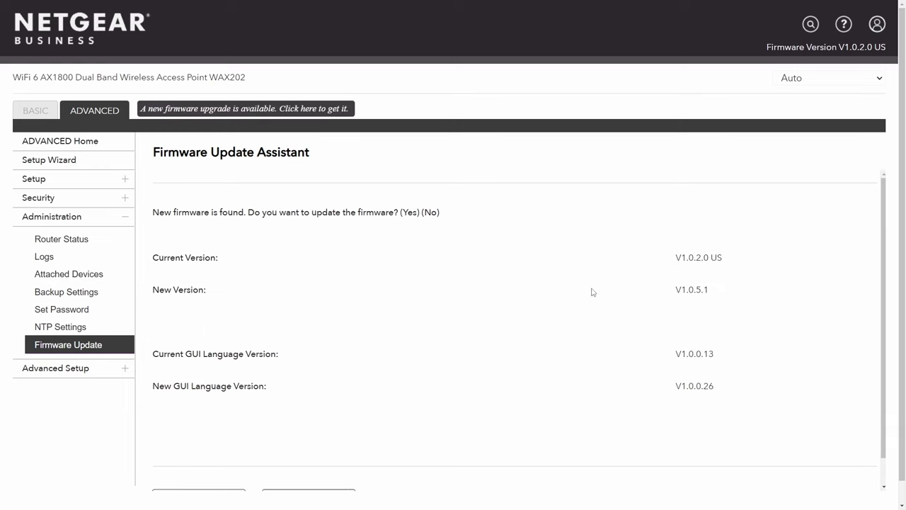
- Examine the firmware update offer, comparing the current and new firmware and GUI language versions
{"action": "left_click_drag", "start_coordinate": [153, 214], "coordinate": [442, 212]}
{"action": "left_click", "coordinate": [461, 222]}
{"action": "scroll", "coordinate": [445, 227], "scroll_direction": "down", "scroll_amount": 1}
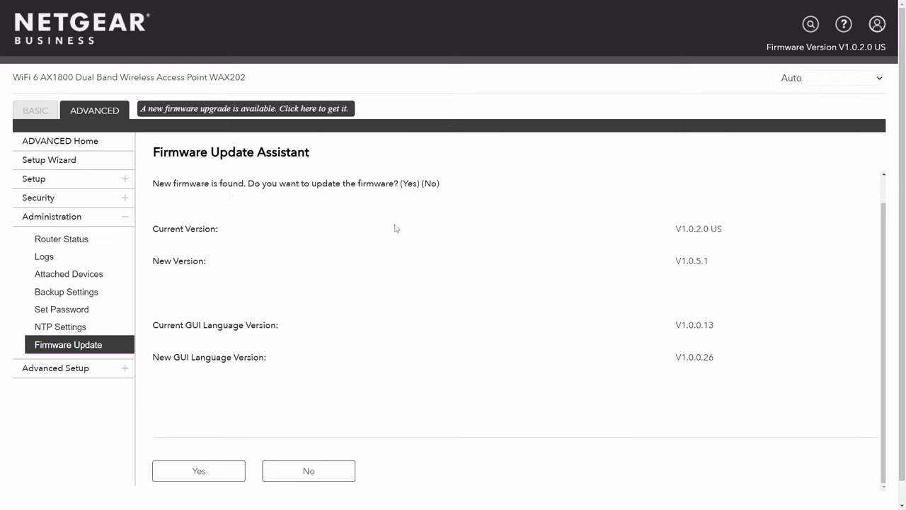
{"action": "scroll", "coordinate": [404, 205], "scroll_direction": "down", "scroll_amount": 1}
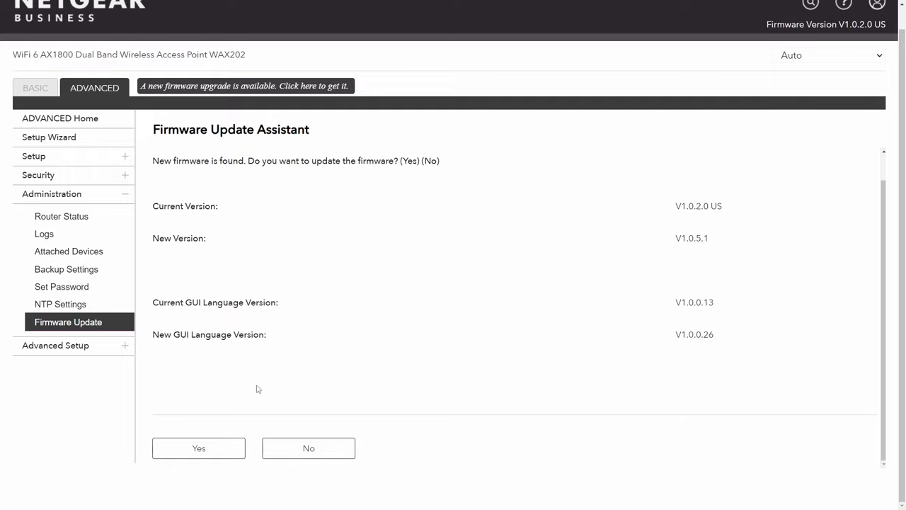
{"action": "scroll", "coordinate": [309, 395], "scroll_direction": "up", "scroll_amount": 1}
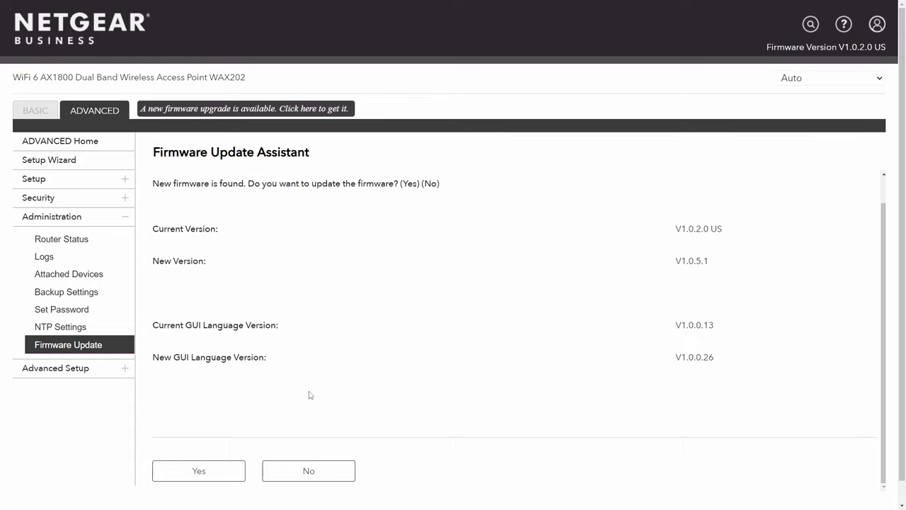
- Look through the advanced Internet Setup, Wireless Setup and WAN Setup pages
{"action": "left_click", "coordinate": [81, 180]}
{"action": "left_click", "coordinate": [71, 202]}
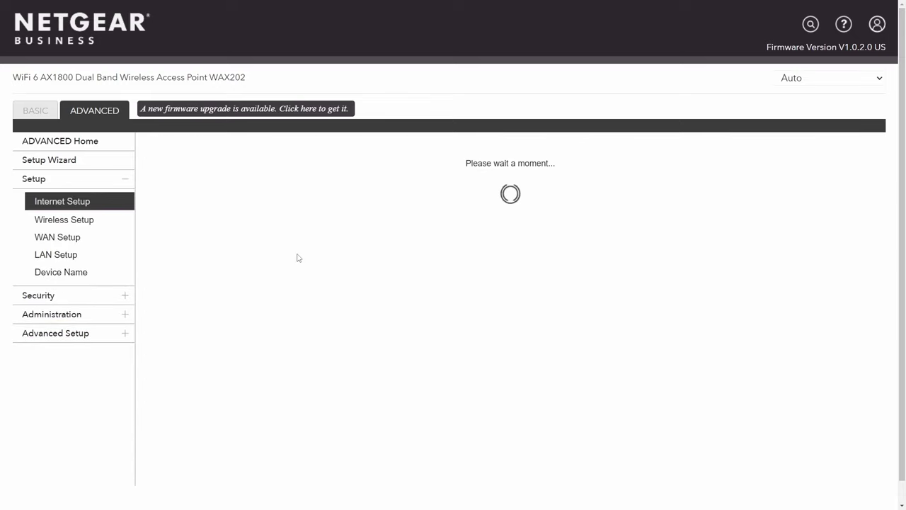
{"action": "scroll", "coordinate": [286, 295], "scroll_direction": "up", "scroll_amount": 1}
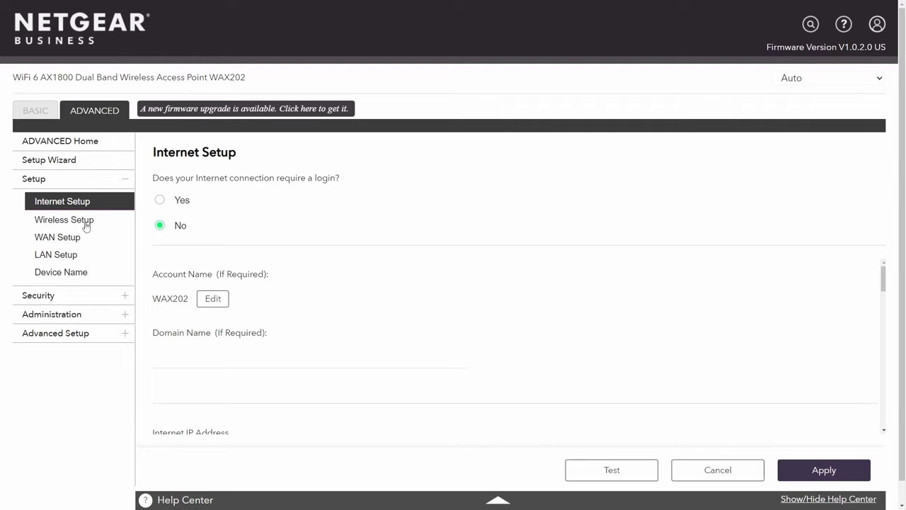
{"action": "left_click", "coordinate": [61, 220]}
{"action": "scroll", "coordinate": [338, 283], "scroll_direction": "down", "scroll_amount": 2}
{"action": "scroll", "coordinate": [337, 283], "scroll_direction": "up", "scroll_amount": 3}
{"action": "left_click", "coordinate": [63, 237]}
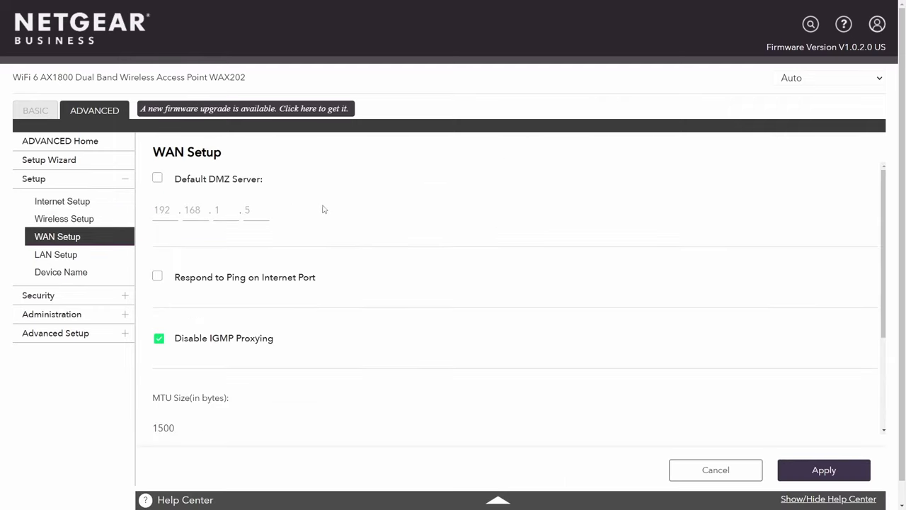
- In the LAN TCP/IP setup, set the first three octets of the IP address to 10, 0 and 67
{"action": "left_click", "coordinate": [68, 255]}
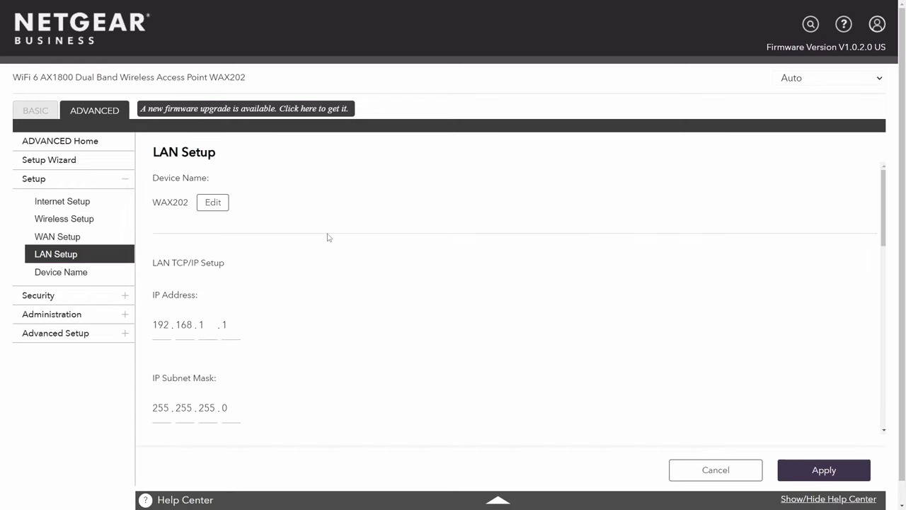
{"action": "scroll", "coordinate": [328, 233], "scroll_direction": "down", "scroll_amount": 1}
{"action": "scroll", "coordinate": [328, 230], "scroll_direction": "up", "scroll_amount": 1}
{"action": "scroll", "coordinate": [222, 328], "scroll_direction": "down", "scroll_amount": 2}
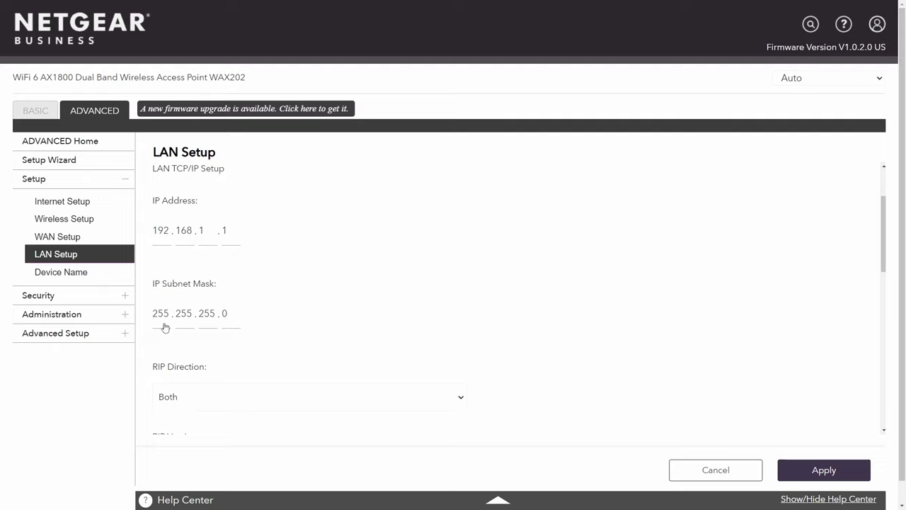
{"action": "scroll", "coordinate": [283, 334], "scroll_direction": "up", "scroll_amount": 1}
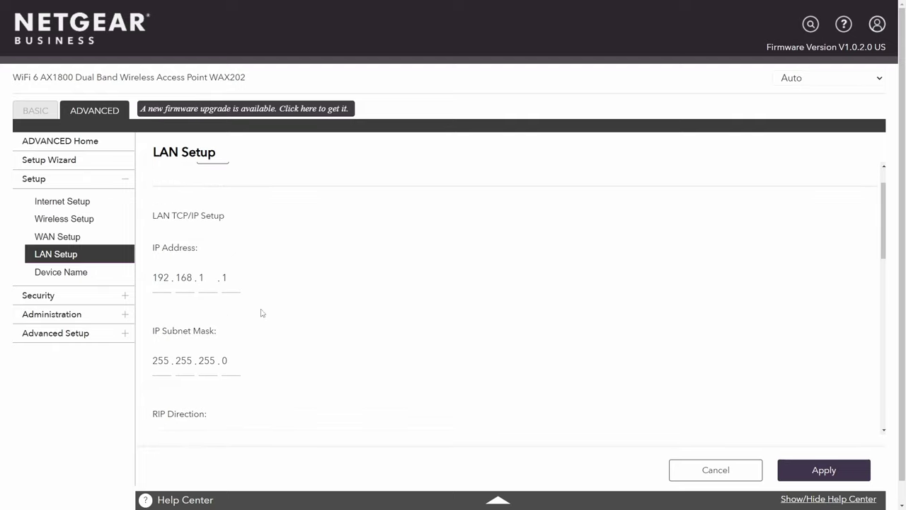
{"action": "double_click", "coordinate": [163, 283]}
{"action": "type", "text": "10"}
{"action": "key", "text": "Tab"}
{"action": "type", "text": "0"}
{"action": "key", "text": "Tab"}
{"action": "type", "text": "67"}
{"action": "left_click", "coordinate": [275, 257]}
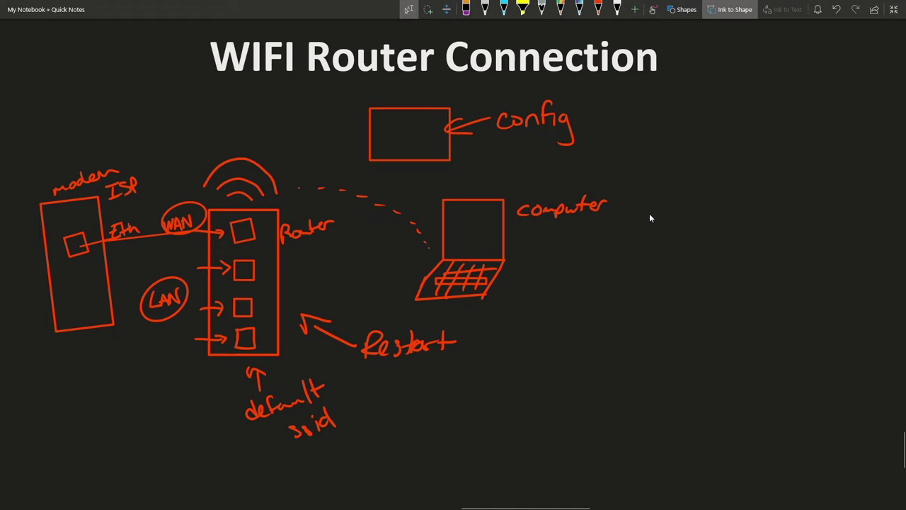
- Switch to the OneNote router sketch and draw three short strokes beneath the circled LAN label
{"action": "left_click_drag", "start_coordinate": [154, 327], "coordinate": [187, 317]}
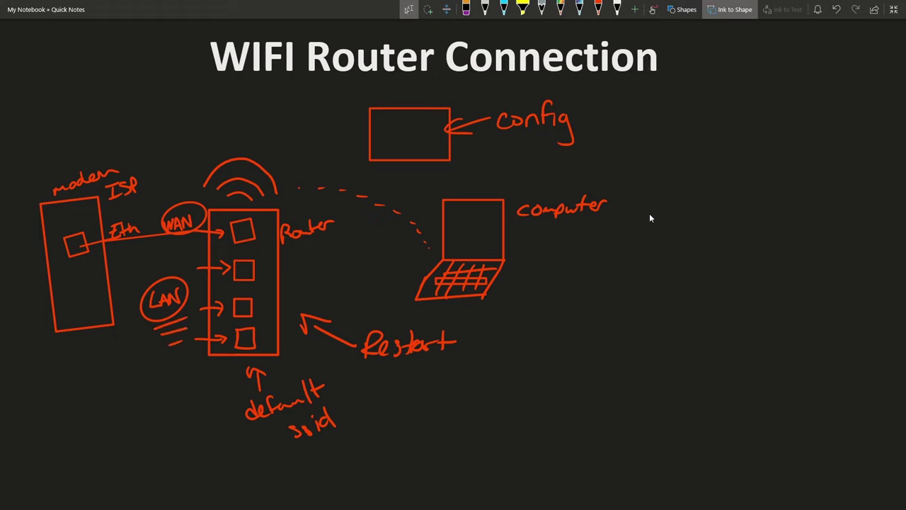